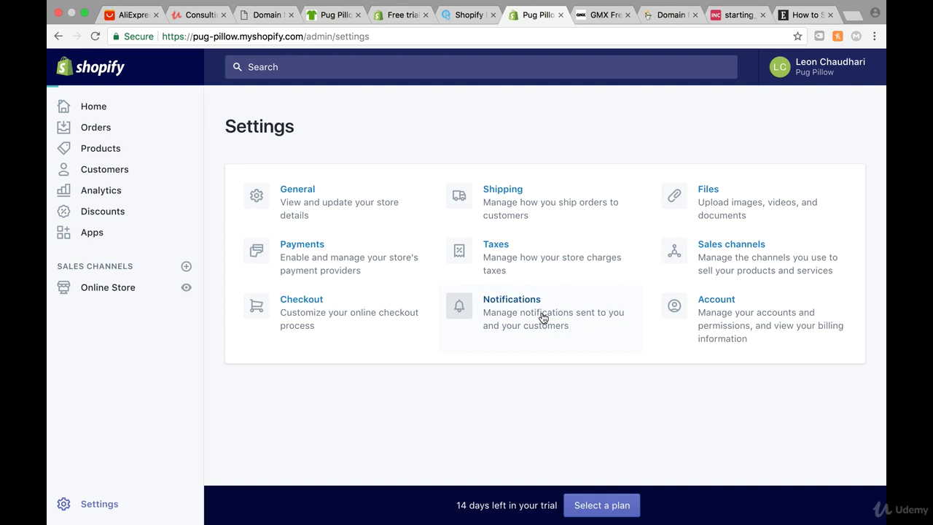
# Open the Notifications section of the store Settings.
pyautogui.click(510, 318)
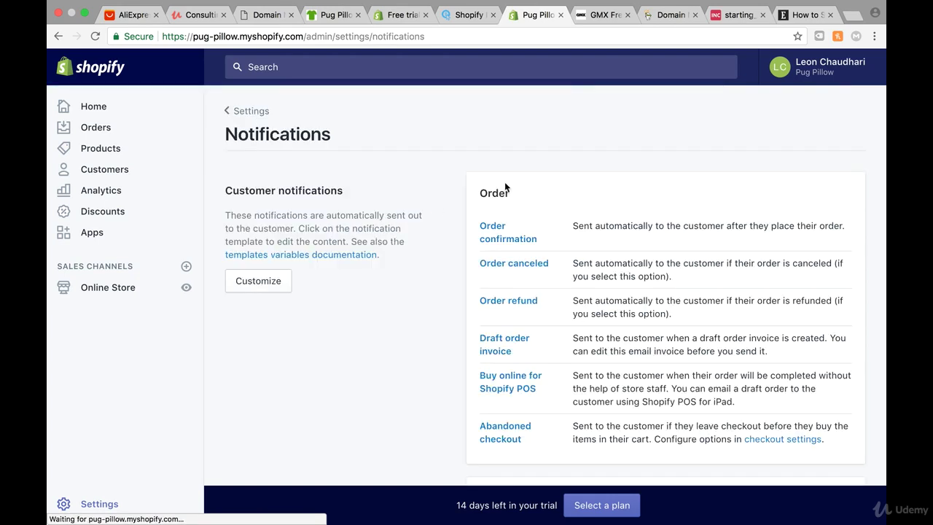
# Open the Order confirmation template and bring its Email subject and body into view.
pyautogui.click(502, 236)
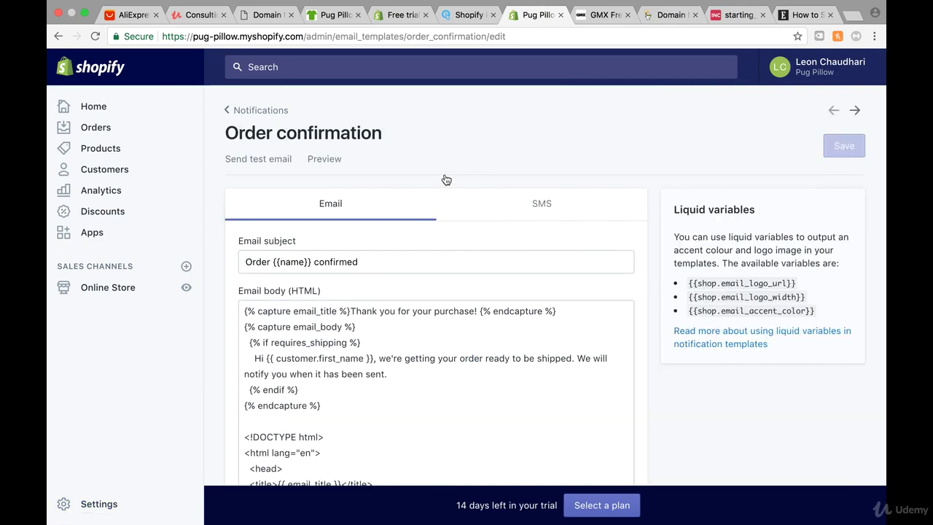
pyautogui.scroll(-1, 376, 293)
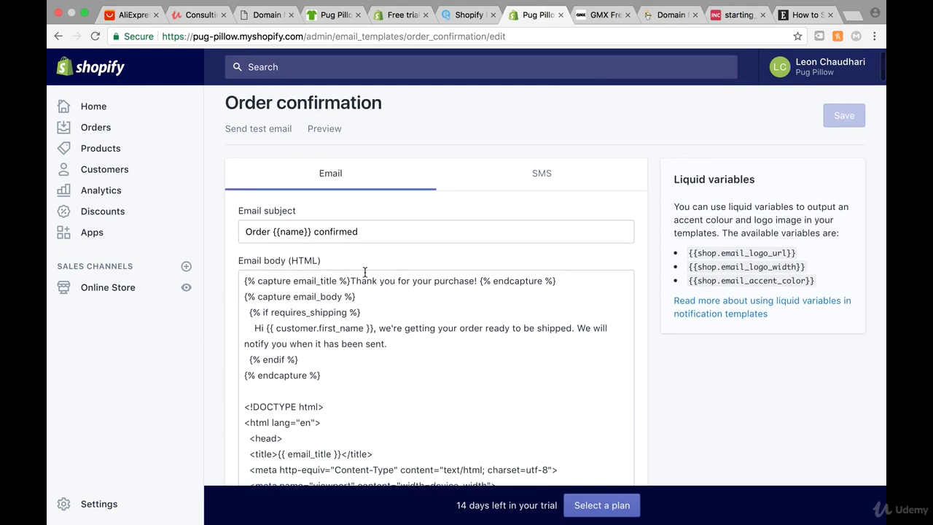
pyautogui.scroll(-3, 317, 274)
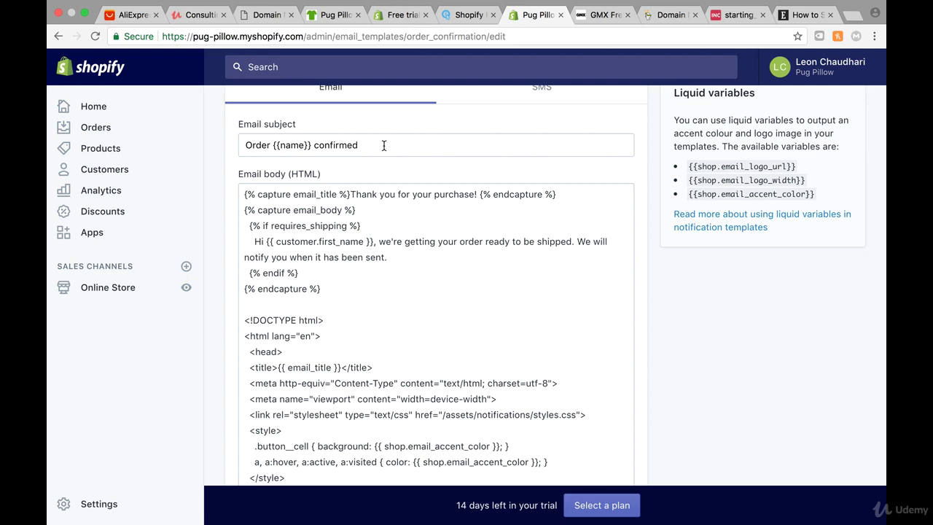
# Reword the Order confirmation subject to "Your order {{name}} has been confirmed".
pyautogui.click(248, 145)
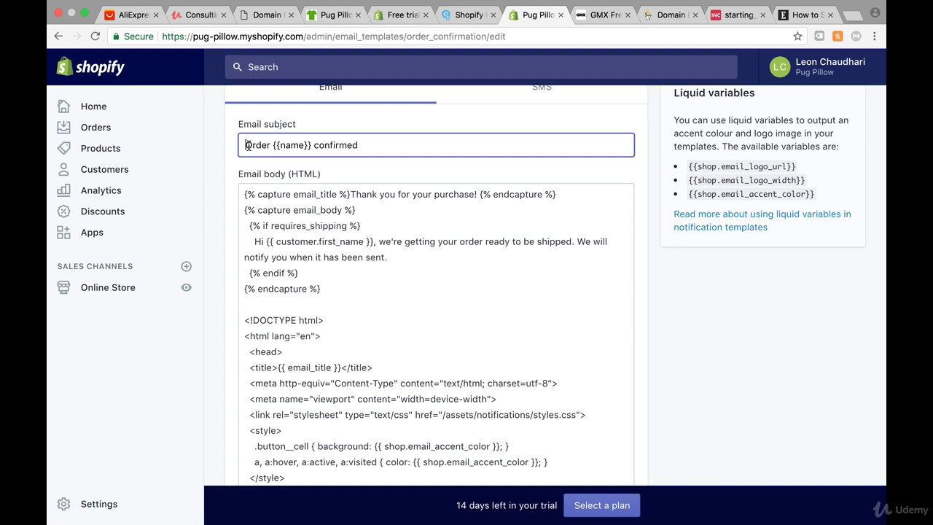
pyautogui.write('Your')
pyautogui.click(269, 145)
pyautogui.press('BackSpace')
pyautogui.write('o')
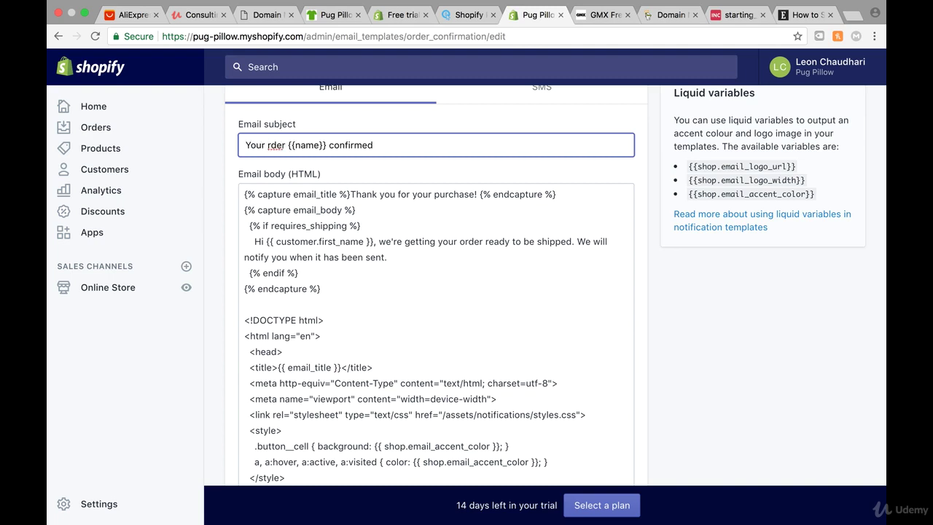
pyautogui.click(336, 145)
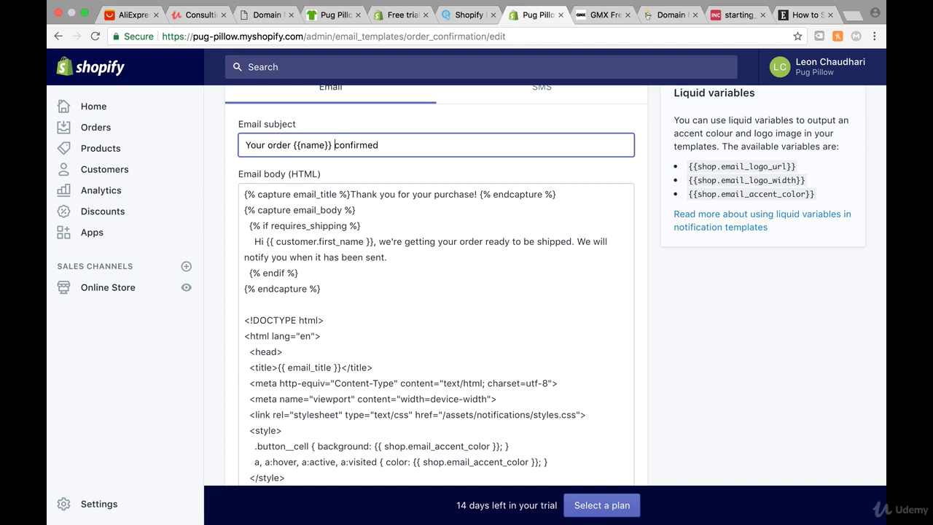
pyautogui.write('has been')
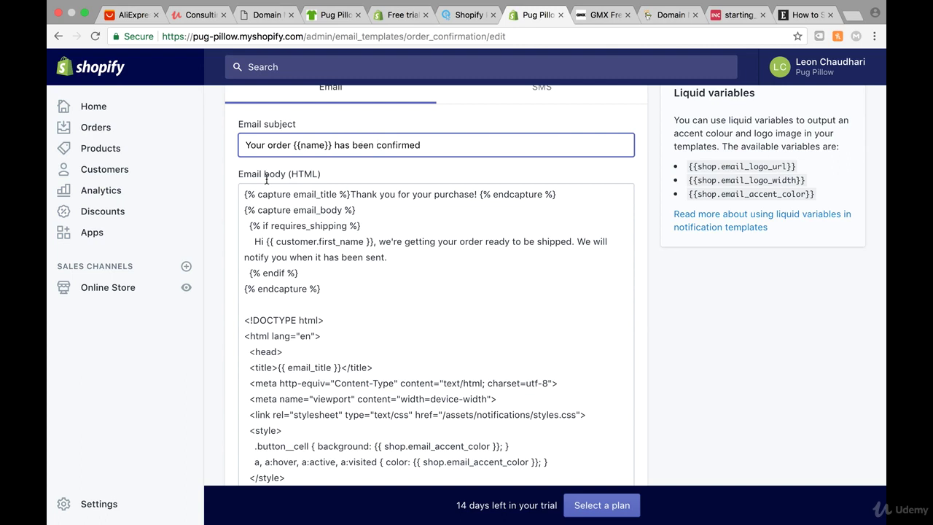
pyautogui.click(418, 228)
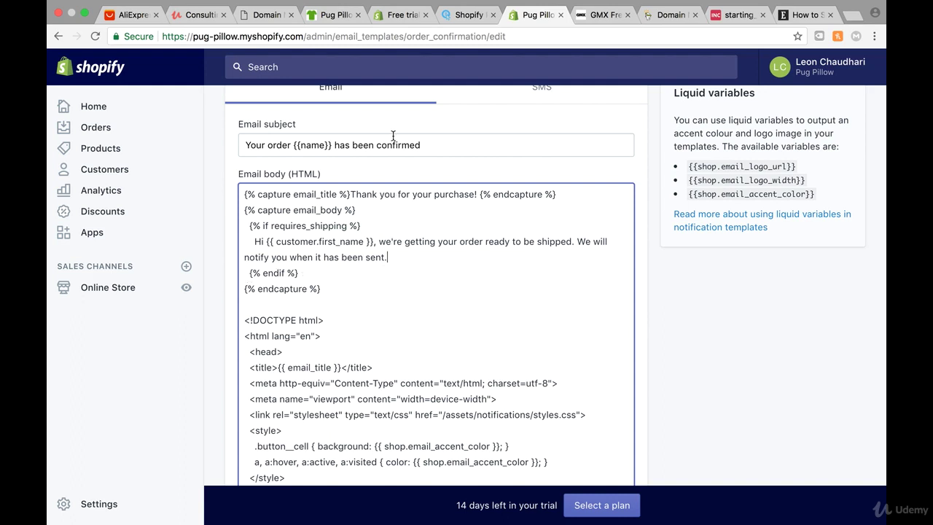
# Add a sentence after "sent." offering coupon Welcome-back for 10% off the next purchase, and save.
pyautogui.scroll(3, 394, 136)
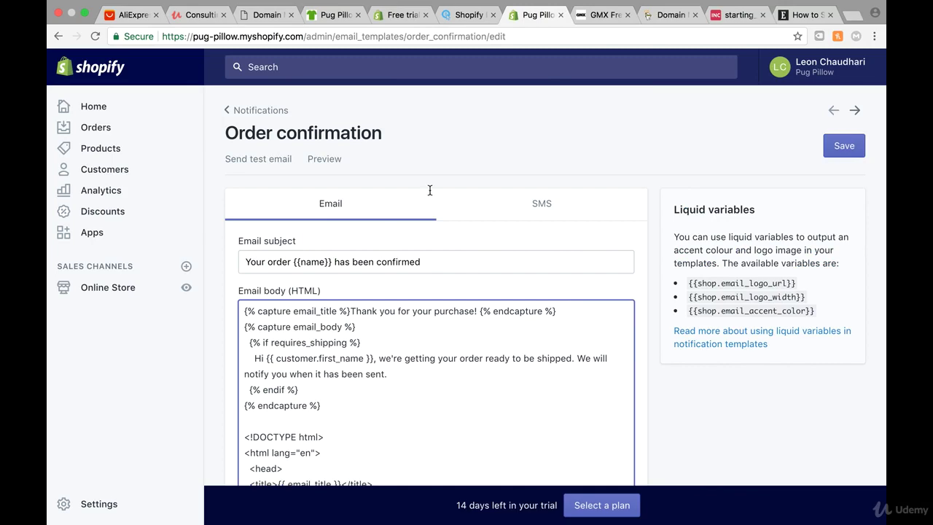
pyautogui.write('If ')
pyautogui.write('yo')
pyautogui.press('BackSpace')
pyautogui.press('BackSpace')
pyautogui.press('BackSpace')
pyautogui.write('he next time you ')
pyautogui.write('purchasea pr')
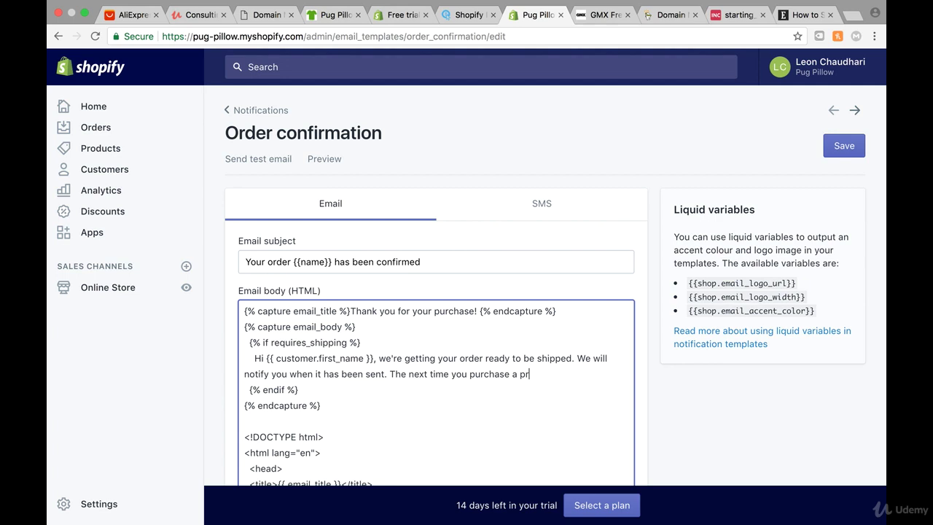
pyautogui.write('oduct in my store ')
pyautogui.write(', use the cou')
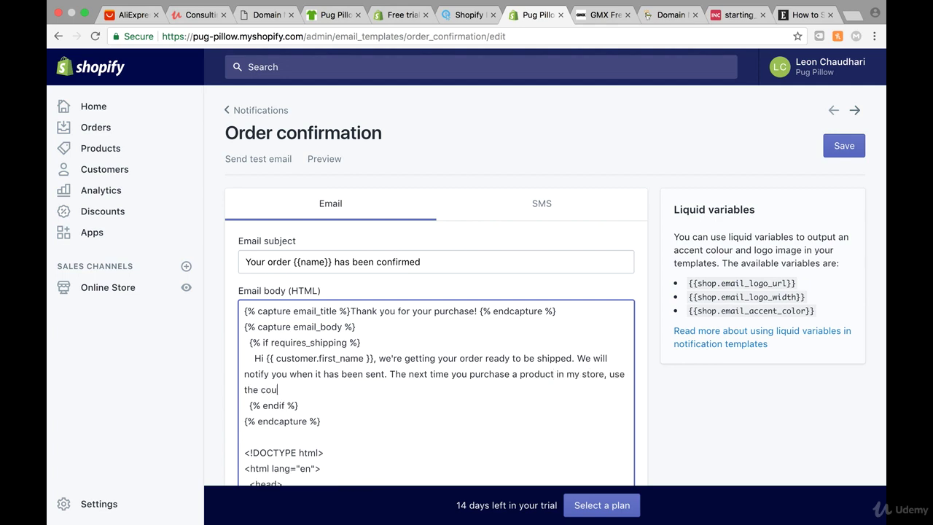
pyautogui.write('co')
pyautogui.write('W')
pyautogui.write('elcome ')
pyautogui.write('back')
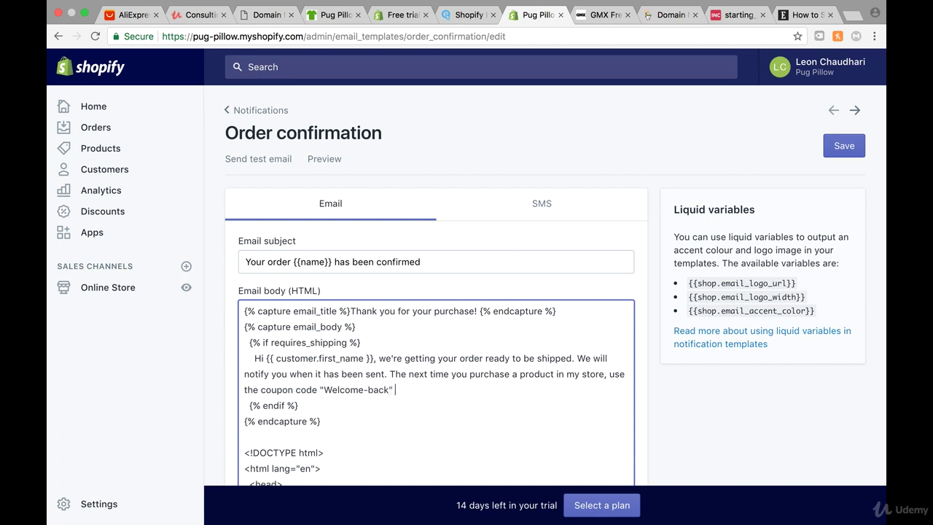
pyautogui.write('to get 10% ')
pyautogui.write('OFF')
pyautogui.moveTo(389, 389); pyautogui.dragTo(324, 389)
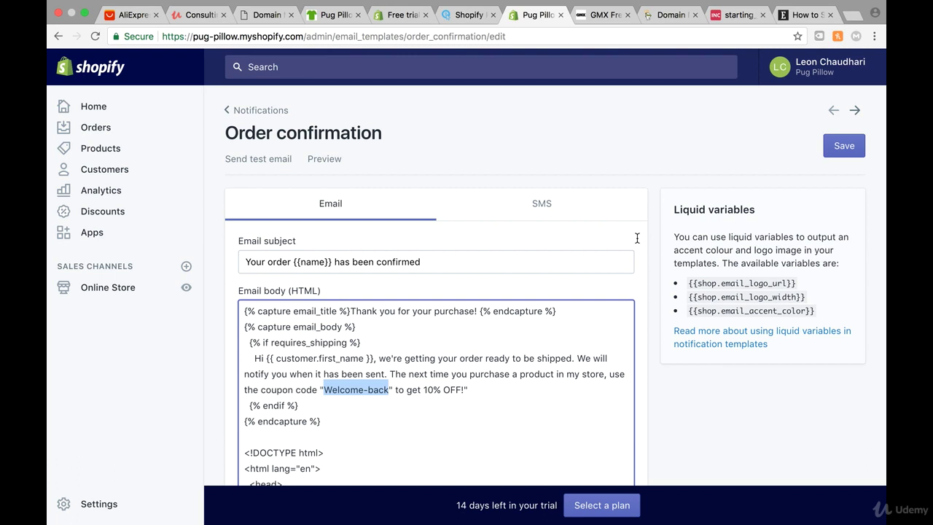
pyautogui.click(843, 145)
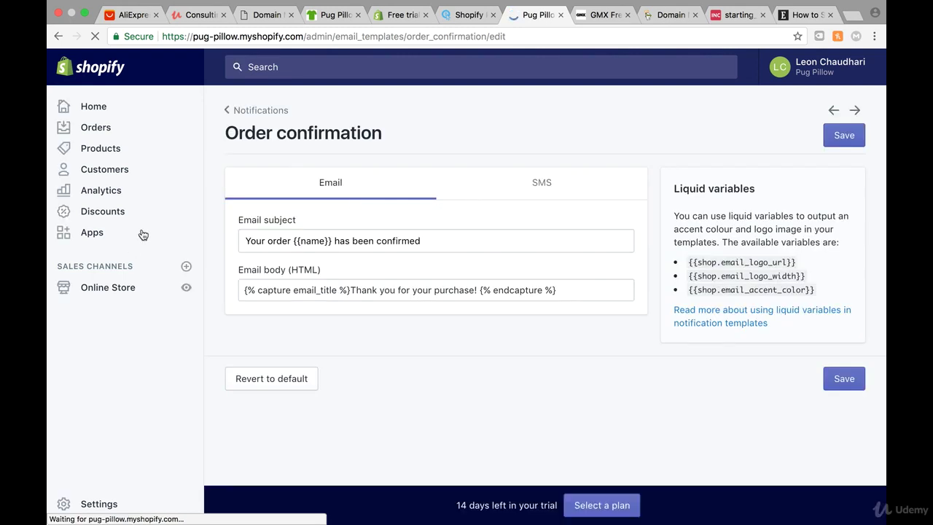
# Start a new discount code in Discounts named Welcome-back.
pyautogui.click(108, 211)
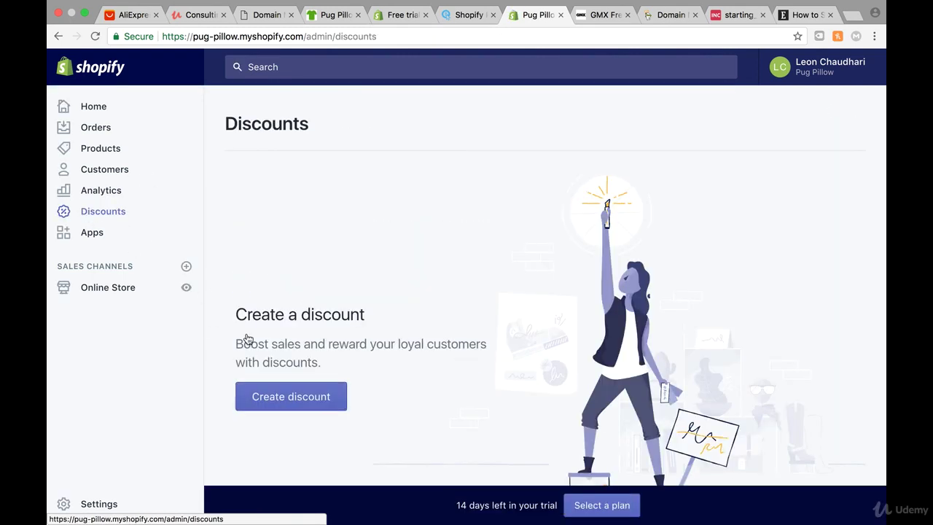
pyautogui.click(296, 406)
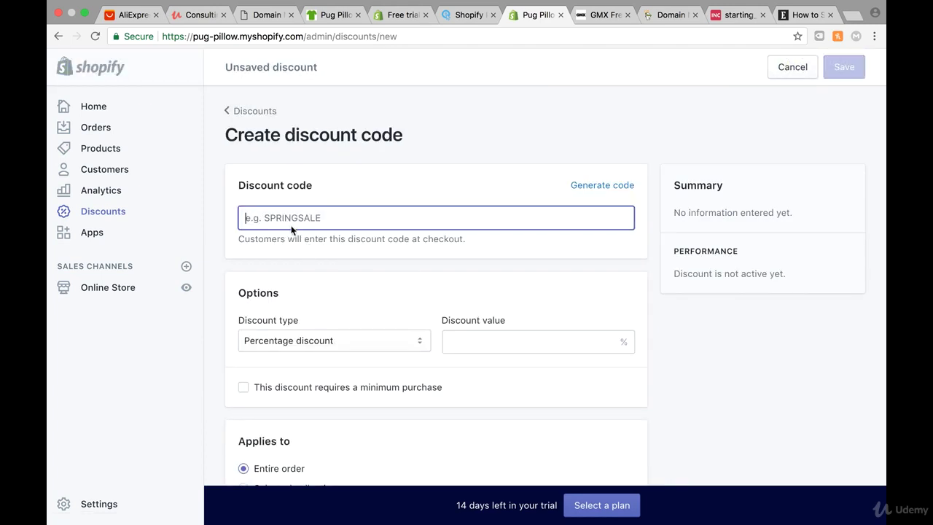
pyautogui.write('Weclon')
pyautogui.press('BackSpace')
pyautogui.press('BackSpace')
pyautogui.press('BackSpace')
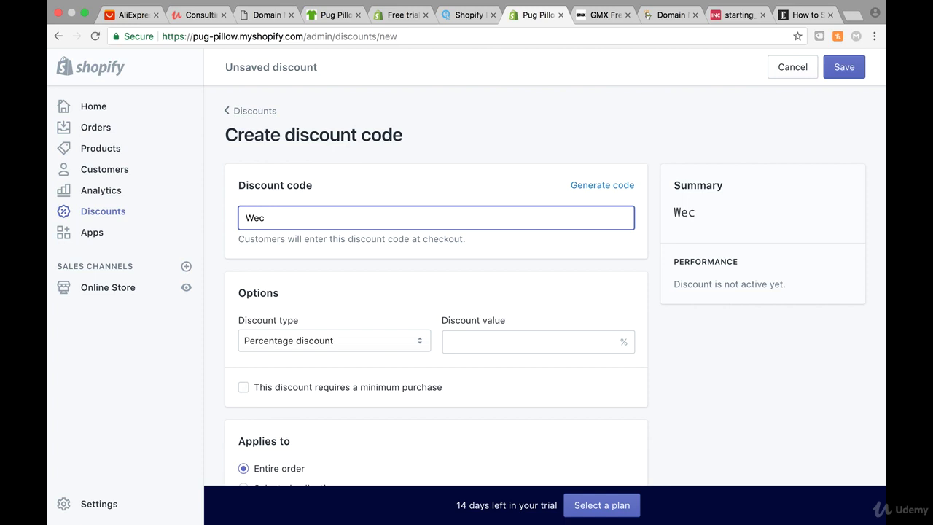
pyautogui.press('BackSpace')
pyautogui.write('lcome-b')
pyautogui.write('ack')
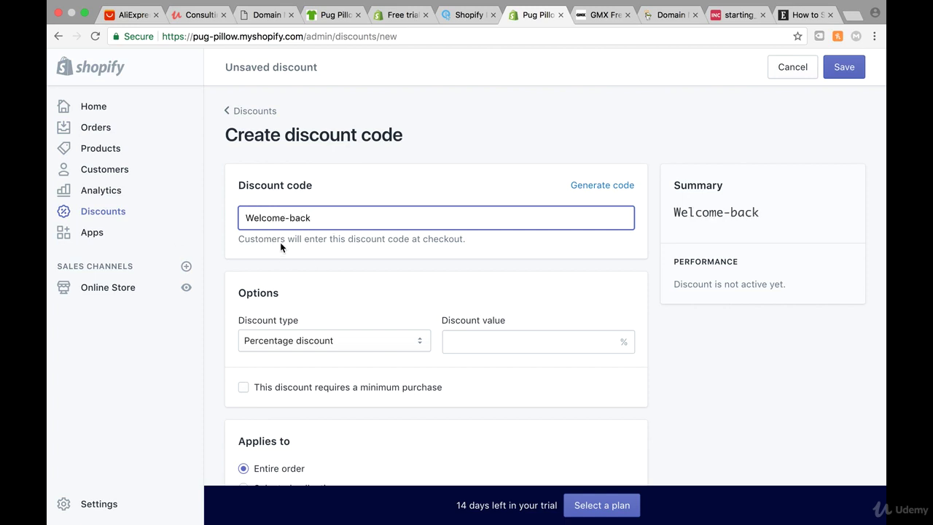
# Set the Welcome-back discount value to 10% off the entire order.
pyautogui.scroll(-2, 334, 310)
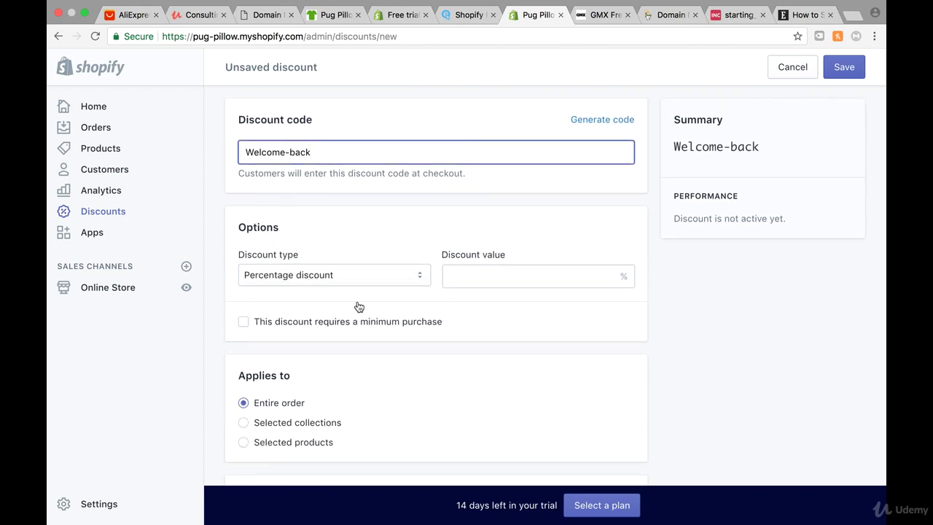
pyautogui.click(492, 282)
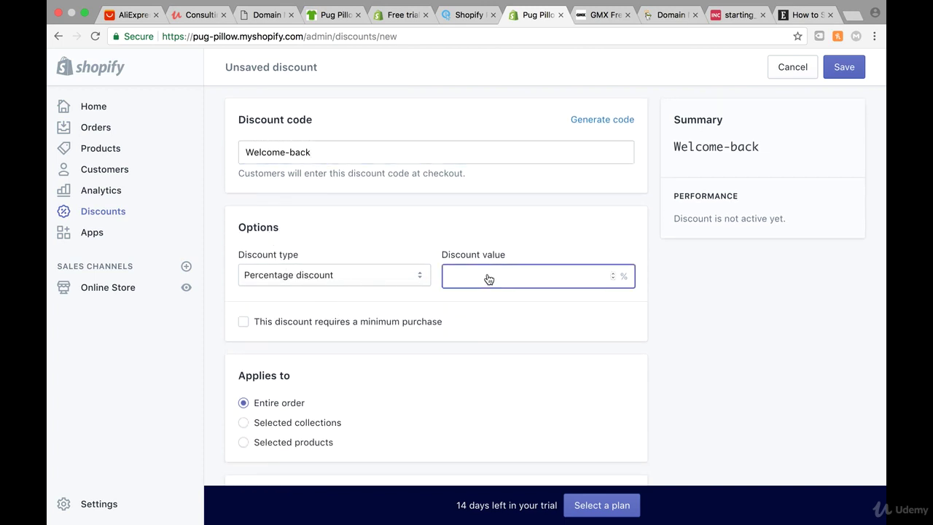
pyautogui.write('10')
pyautogui.click(538, 249)
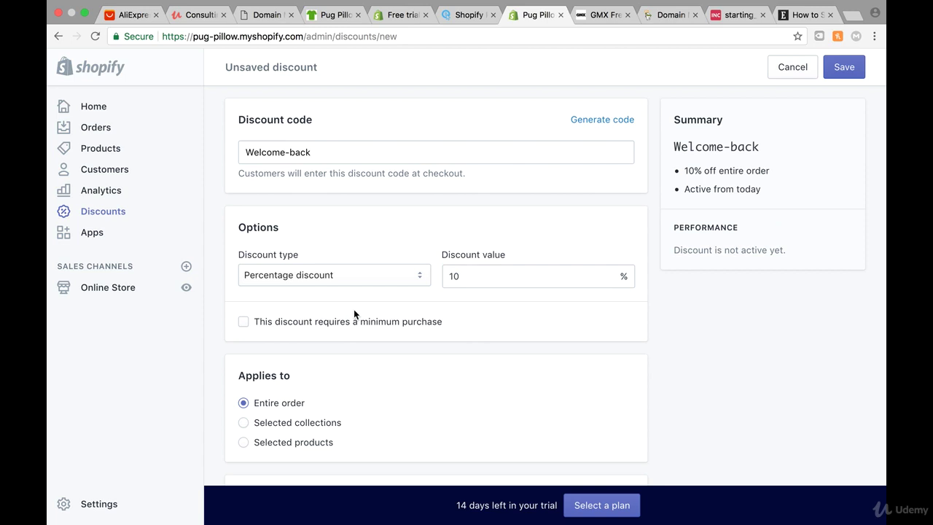
pyautogui.scroll(-1, 306, 334)
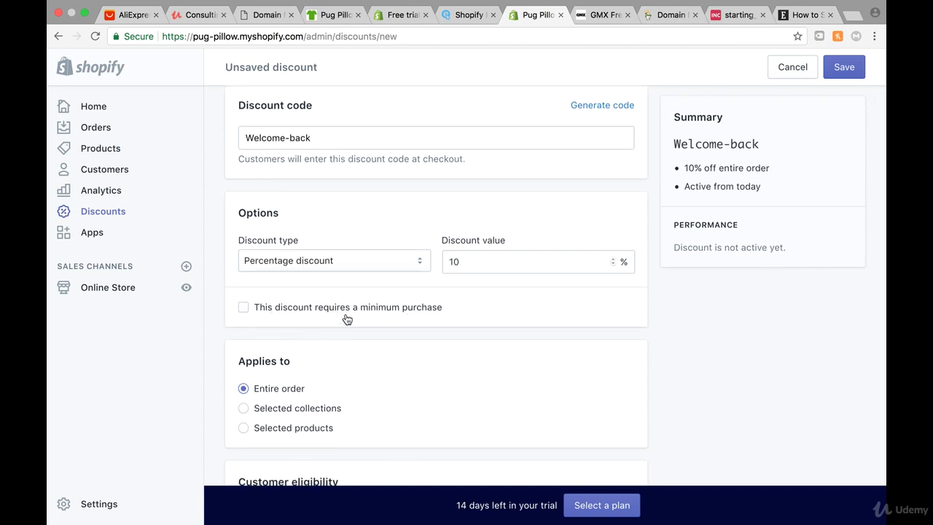
pyautogui.scroll(-5, 290, 319)
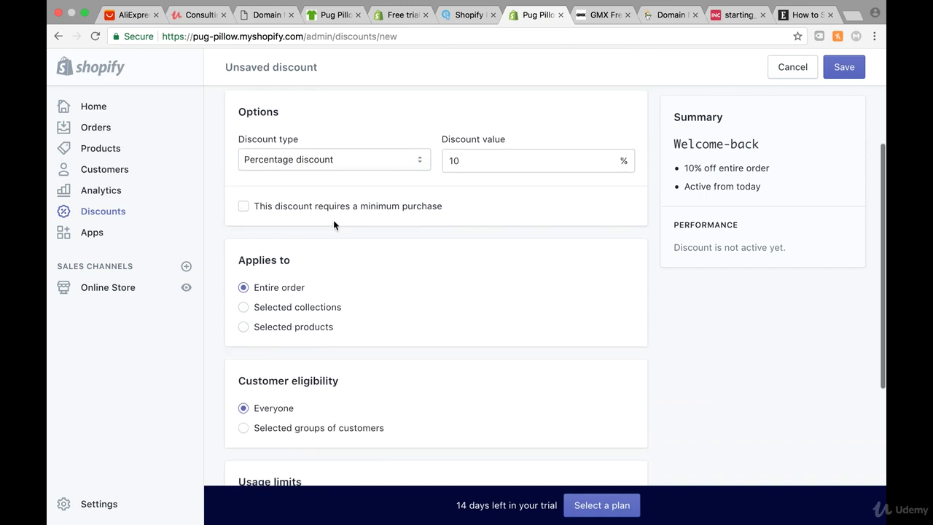
pyautogui.scroll(-1, 311, 314)
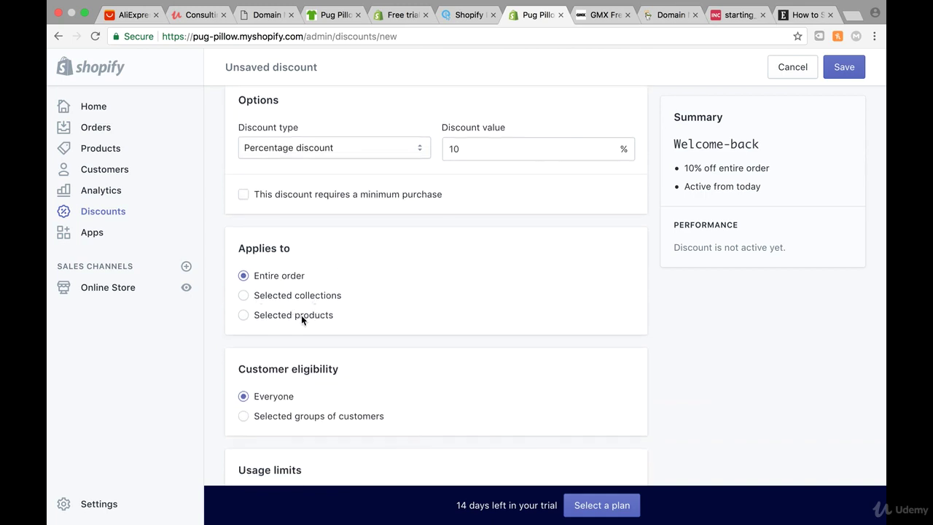
pyautogui.scroll(-3, 306, 284)
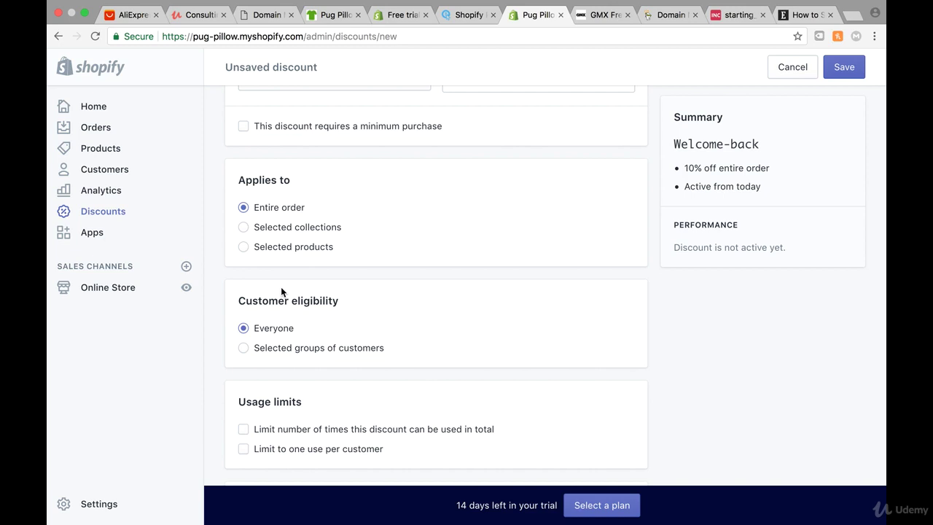
pyautogui.scroll(-4, 308, 329)
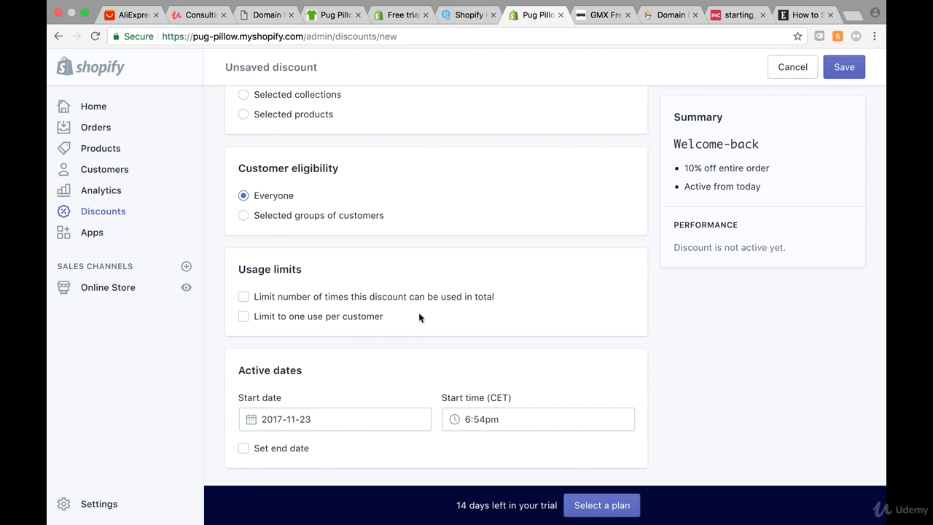
pyautogui.scroll(-1, 418, 318)
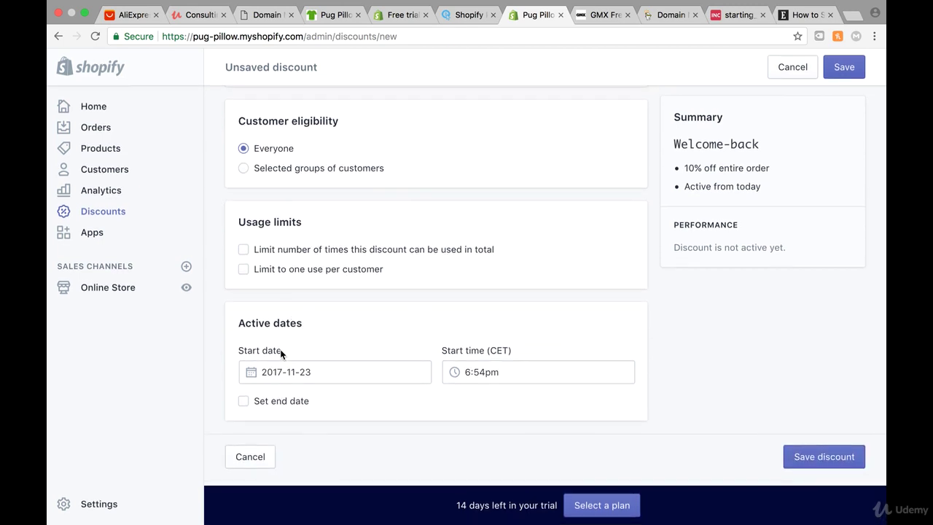